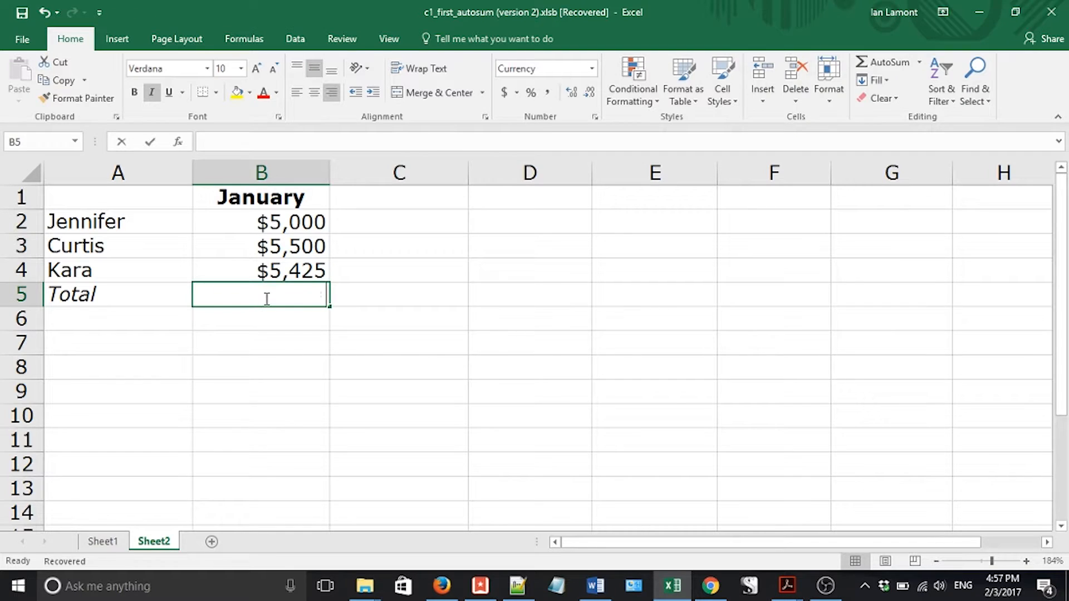
- Enter the formula =b2+B3+b4 in total cell B5 to add the three January amounts
type("=")
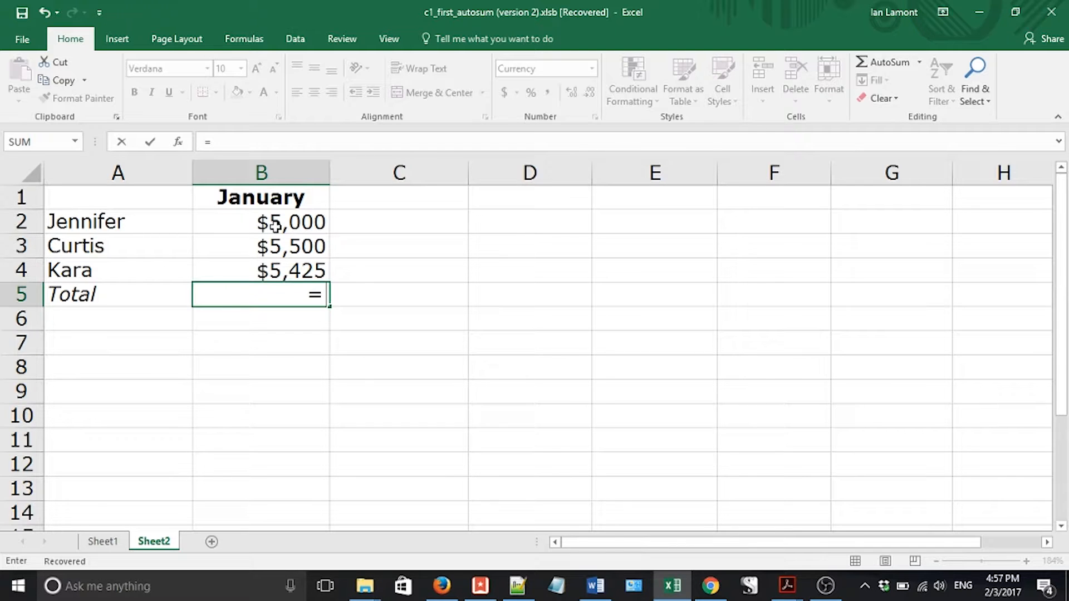
type("b2")
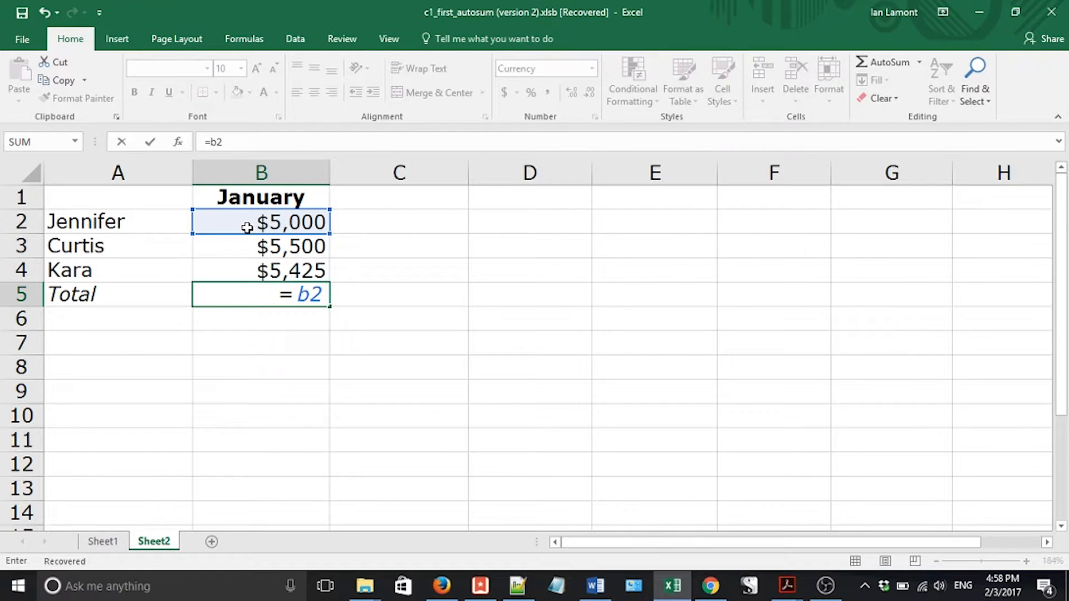
type("+")
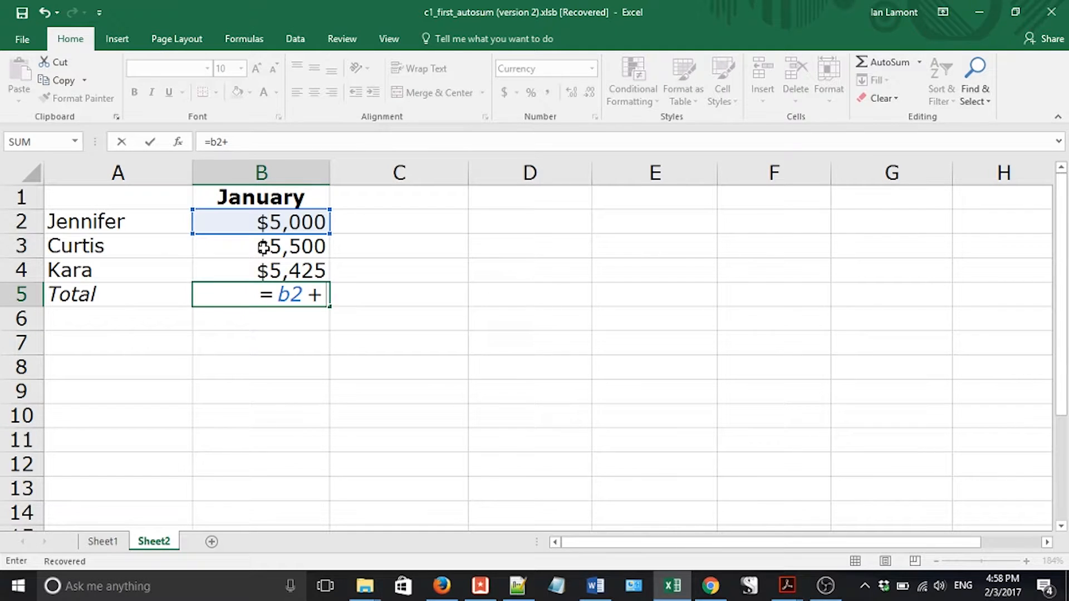
type("B3")
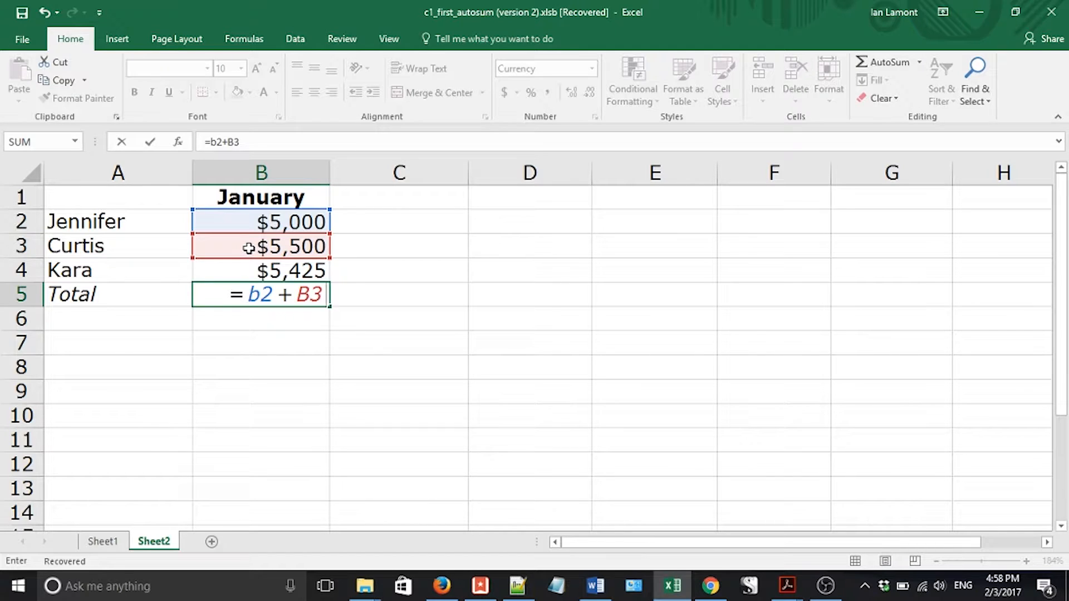
type("+")
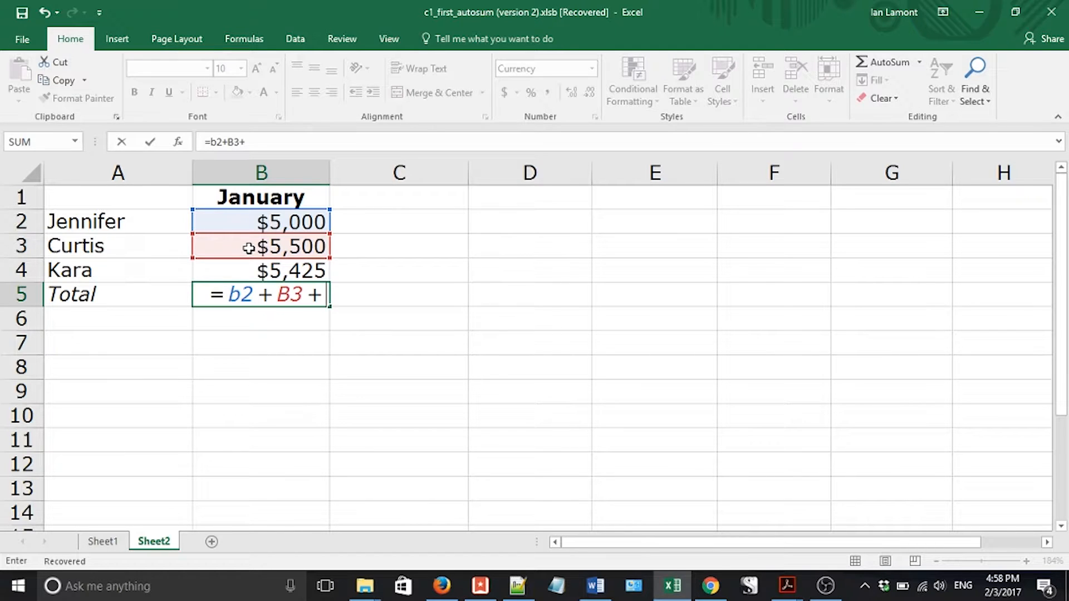
type("b4")
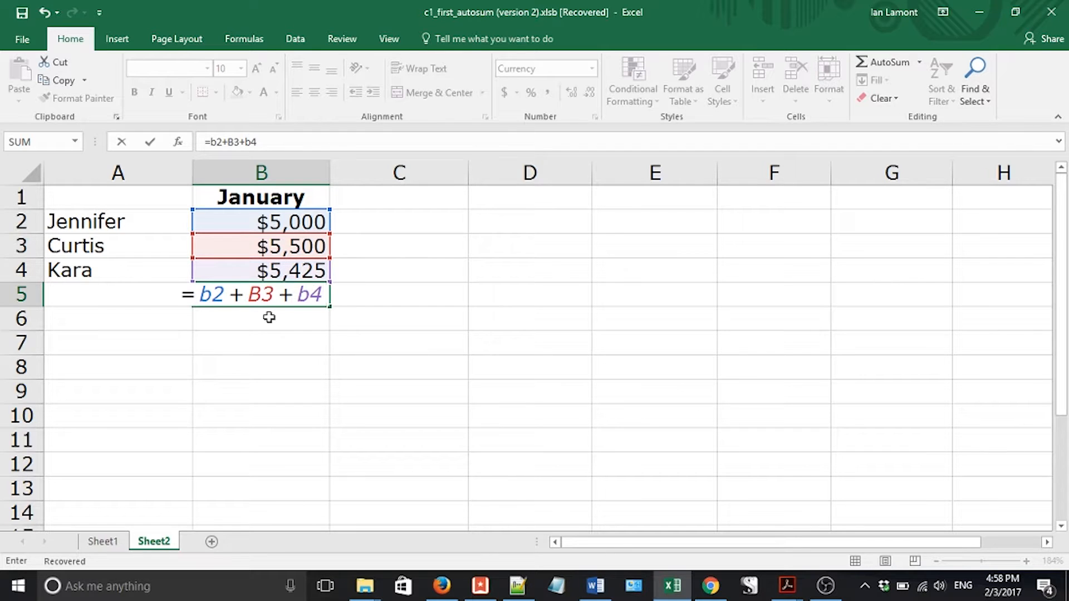
key("Return")
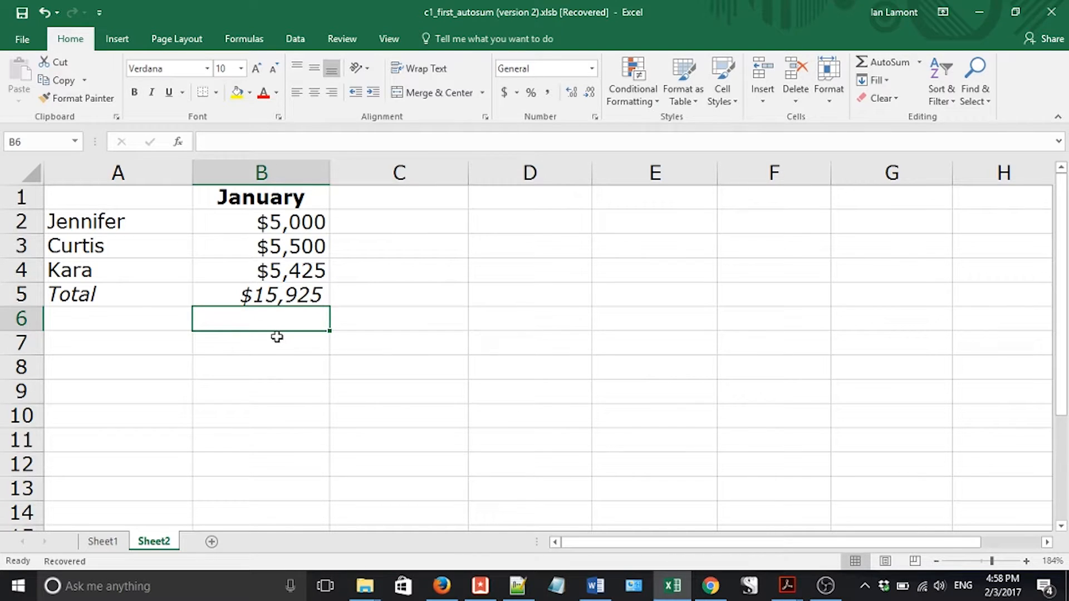
left_click(277, 297)
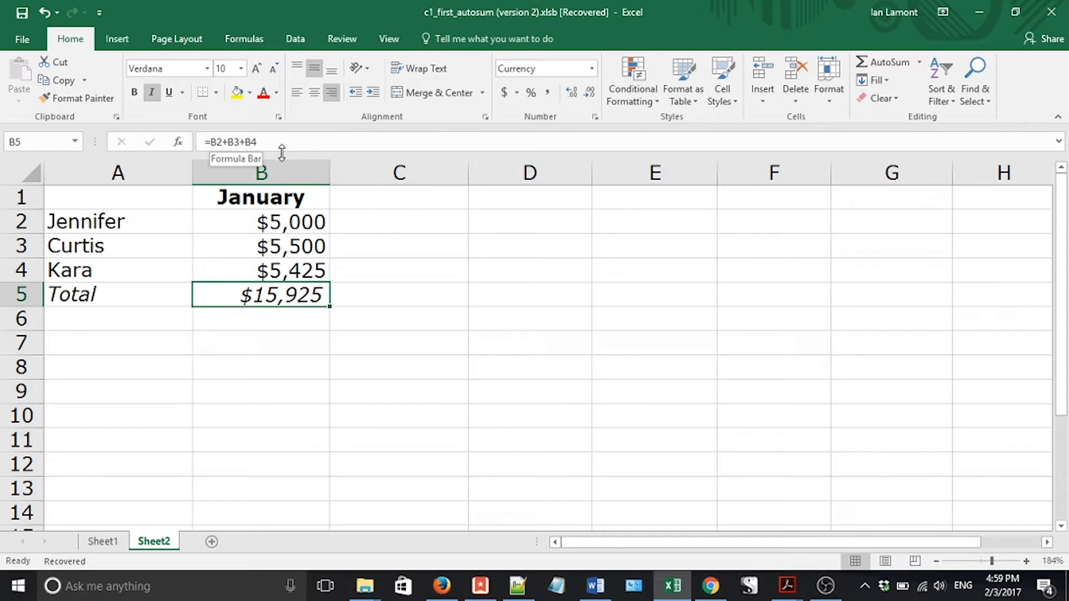
- Copy the January amounts in B2:B4 into C2:C4
left_click(300, 228)
key("shift+Down")
key("shift+Down")
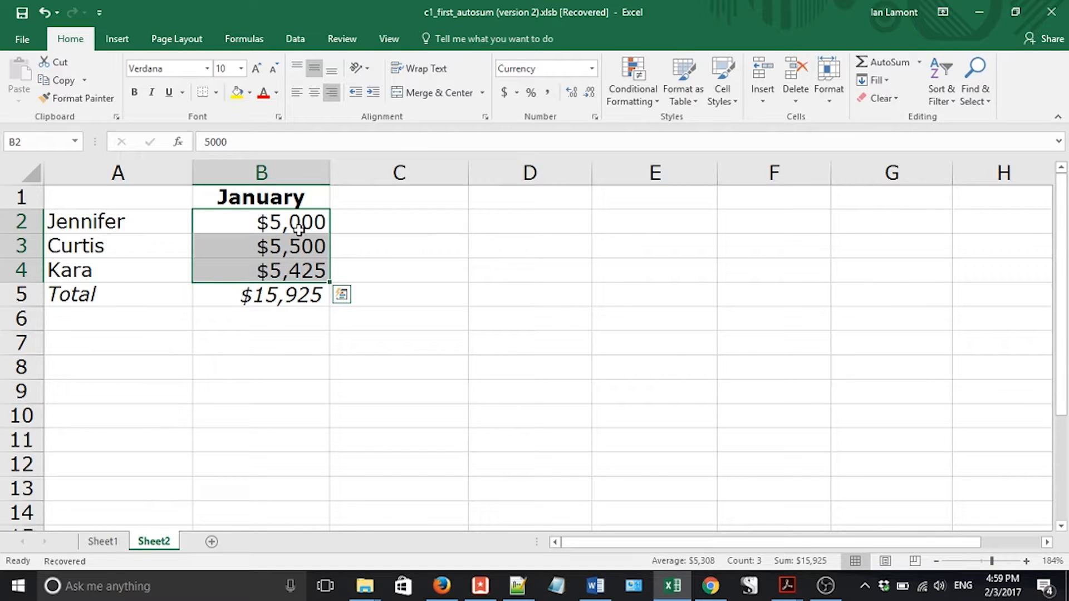
key("ctrl+c")
key("Right")
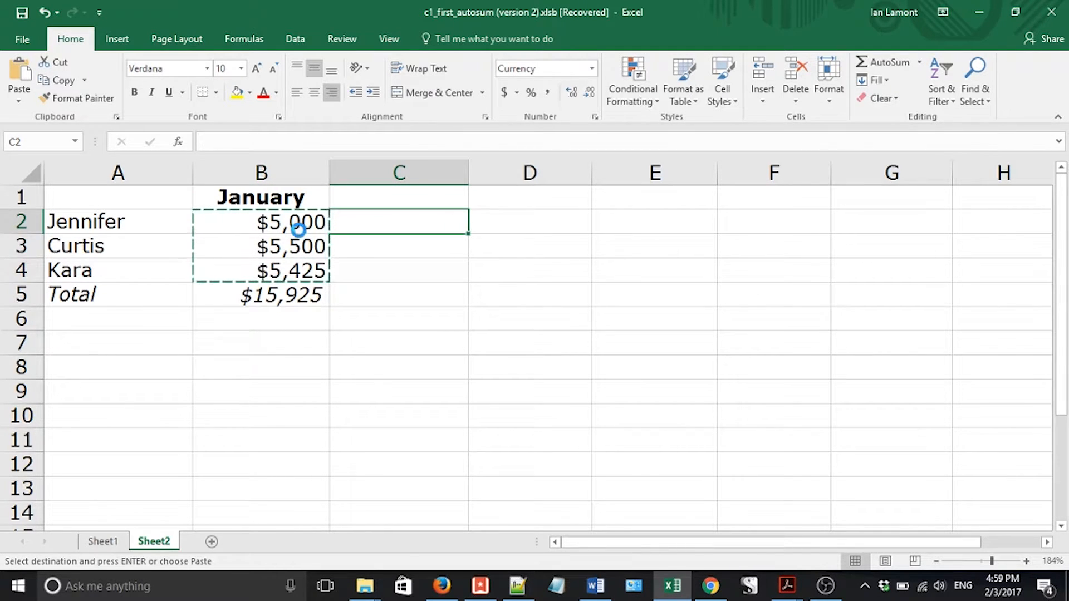
key("ctrl+v")
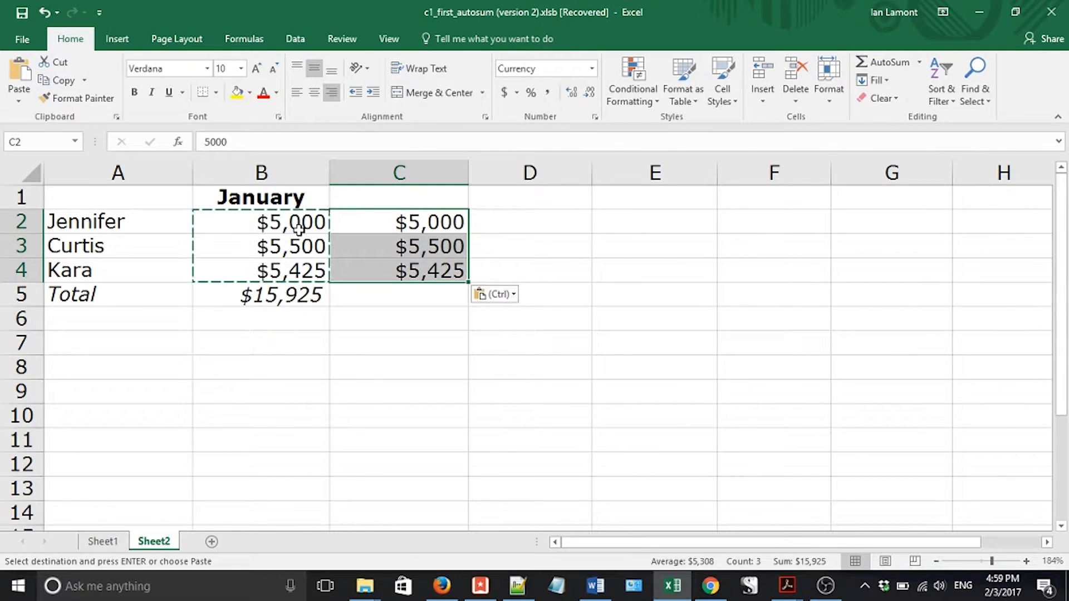
left_click(396, 221)
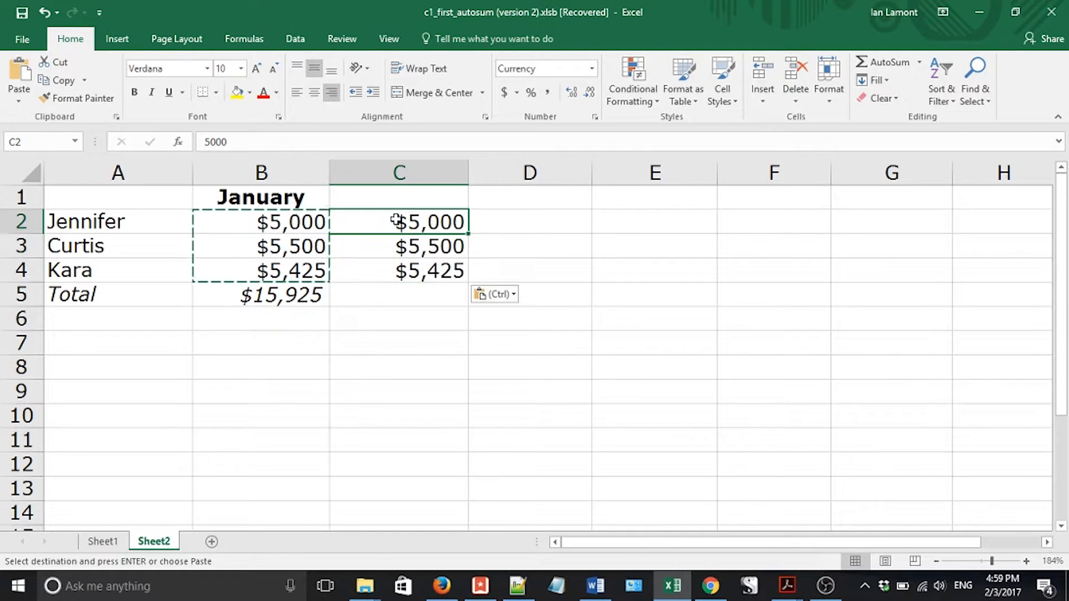
- Write the formula =SUM(b2:b4) in total cell C5
left_click(409, 301)
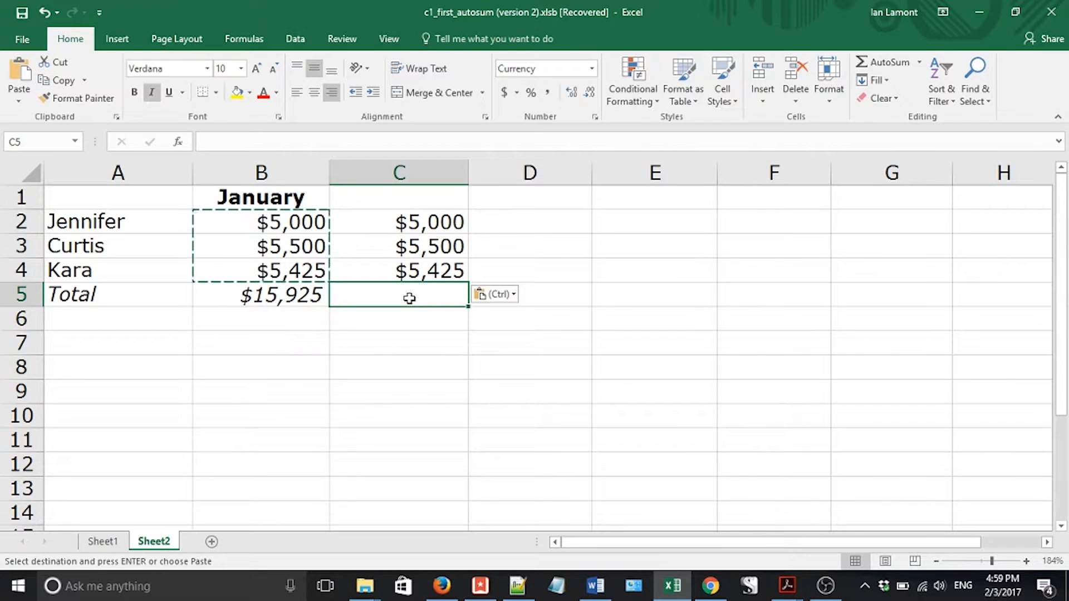
type("=")
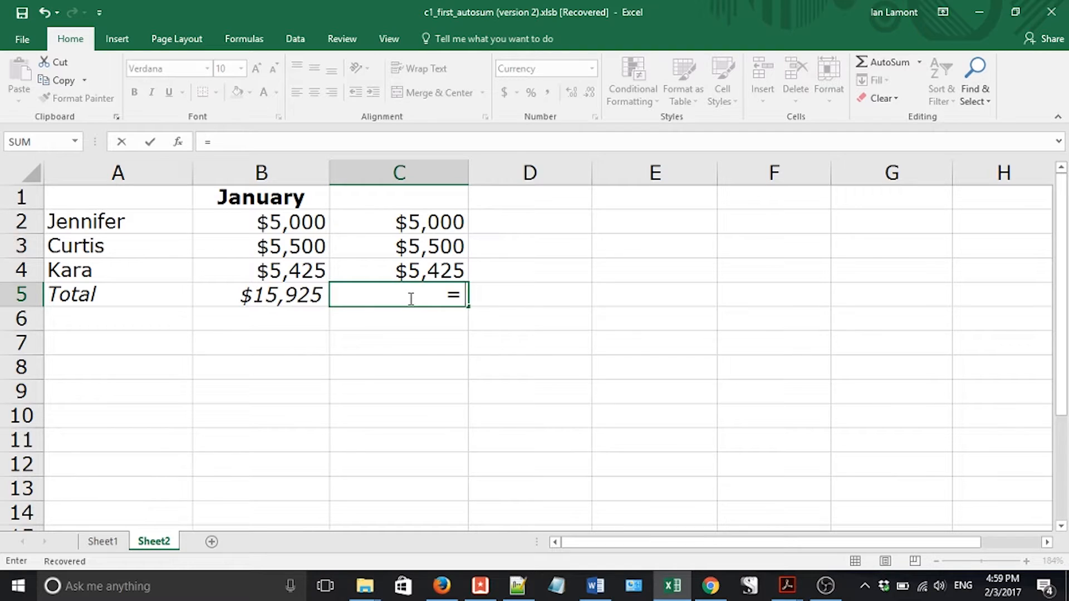
type("SUM")
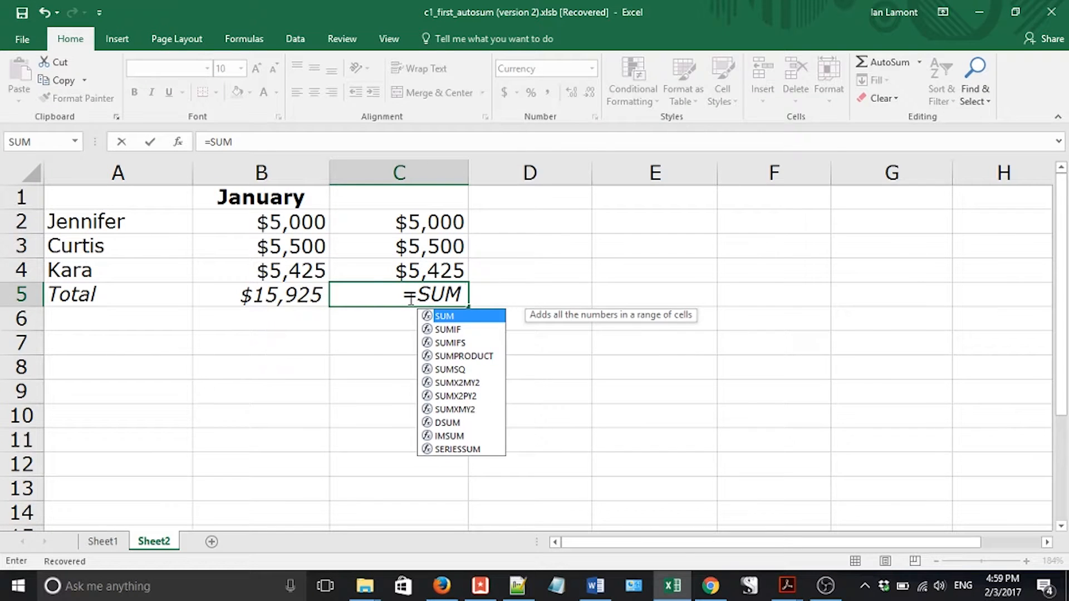
type("(")
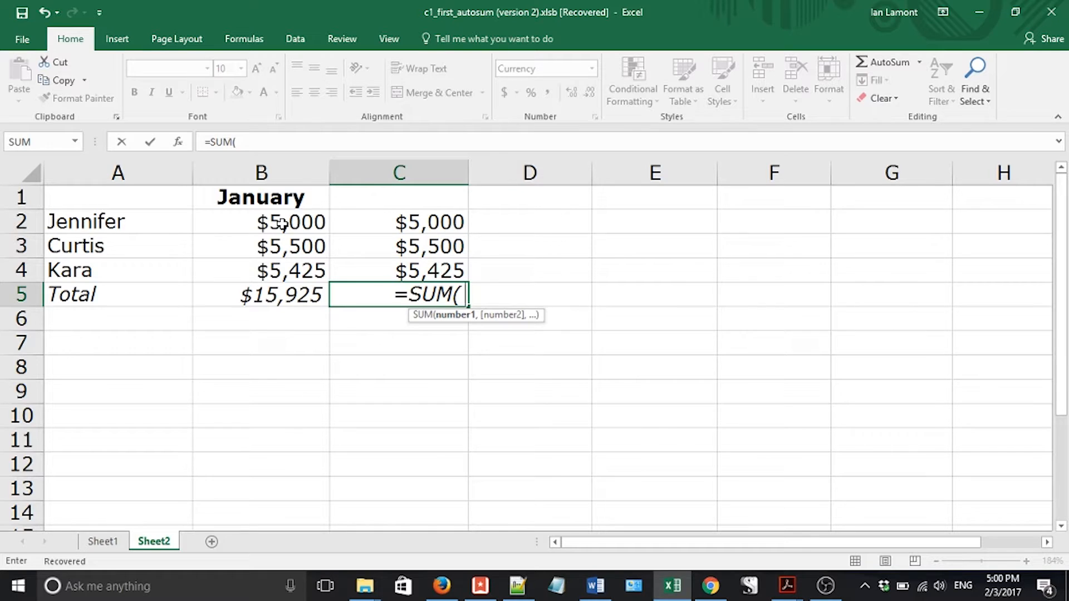
type("b2")
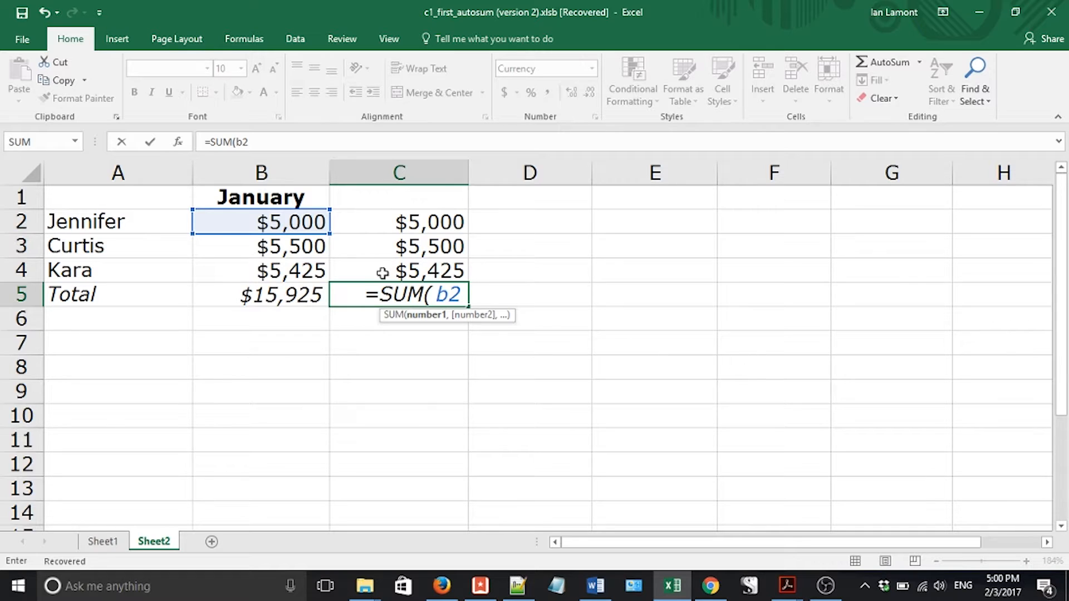
type(":")
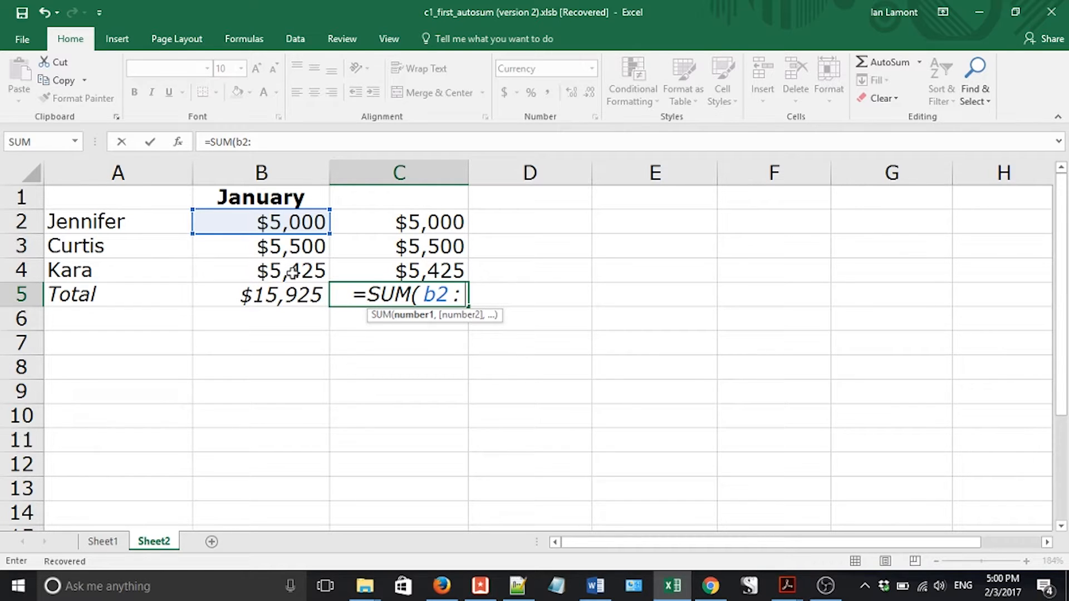
type("b")
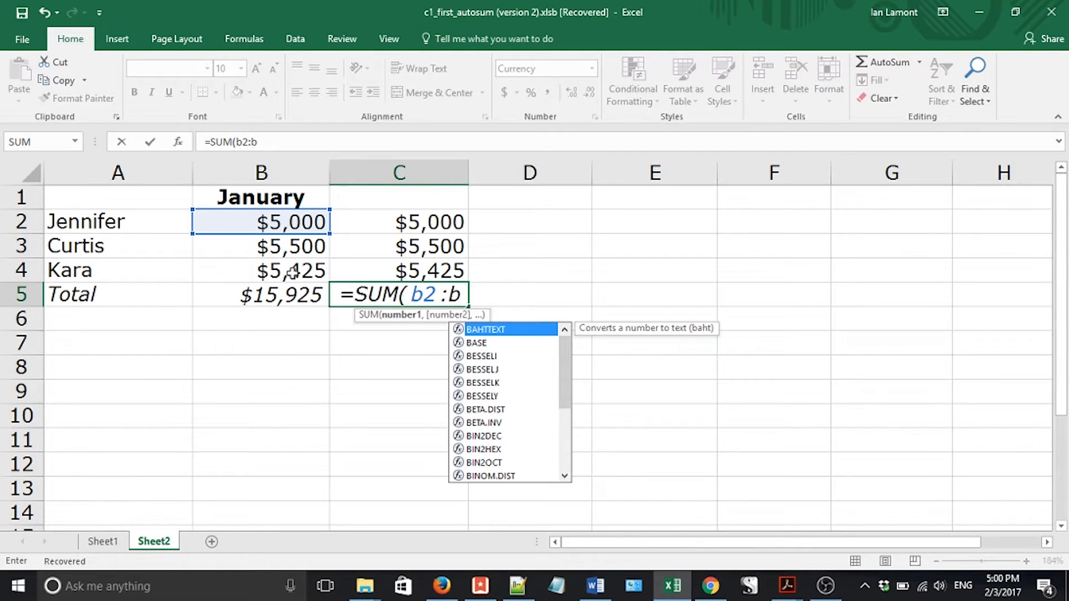
type("4")
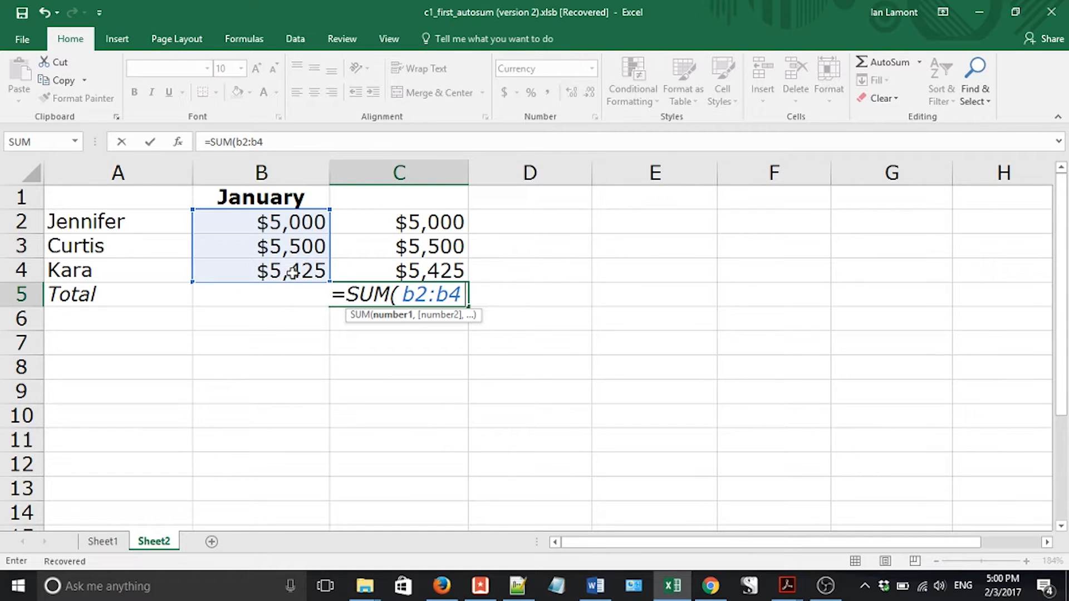
type(")")
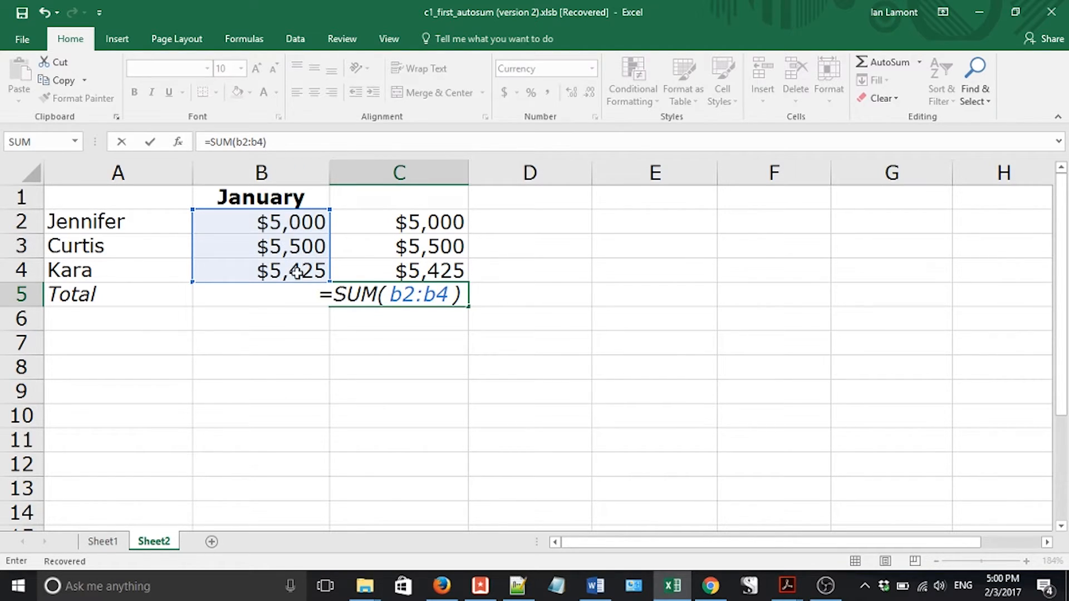
- Change the SUM range in C5 to c2:c4, commit the formula, and compare it with the one in B5
left_click(401, 293)
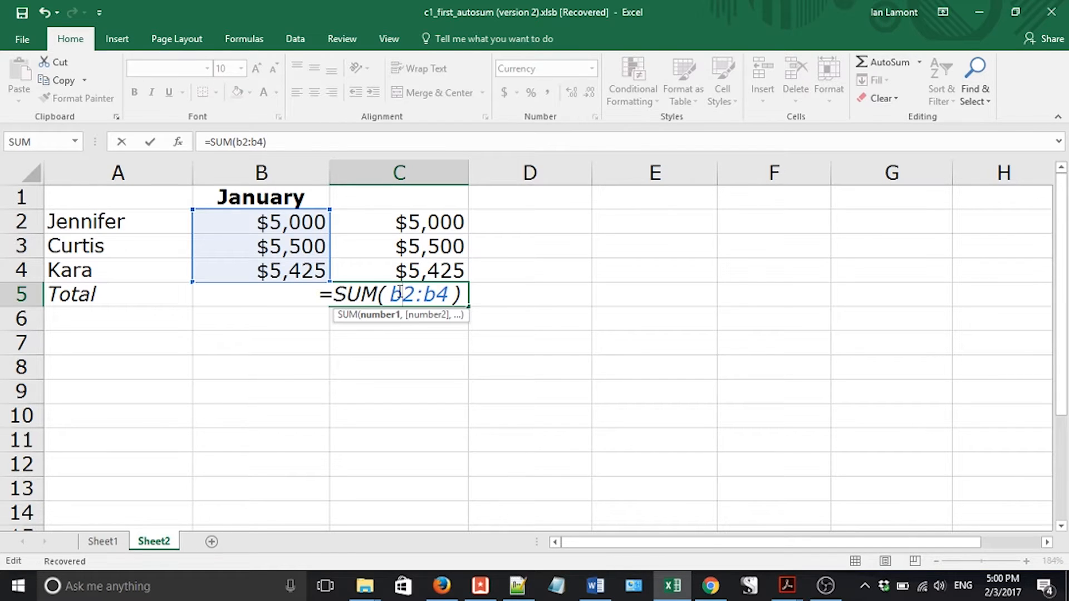
key("BackSpace")
type("c")
key("Right")
key("Right")
key("shift+Right")
type("c")
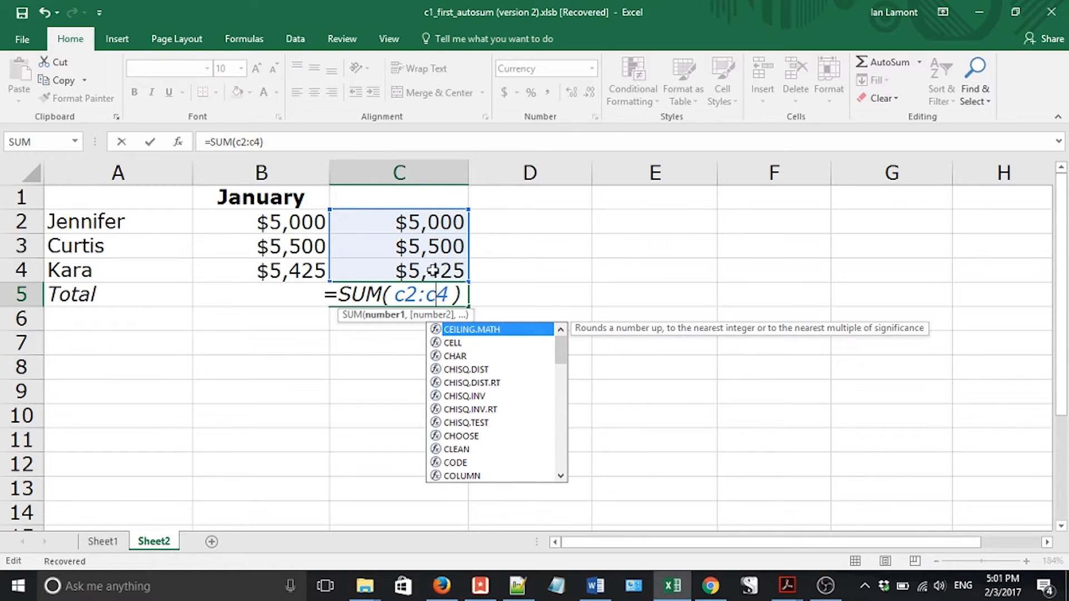
left_click(461, 294)
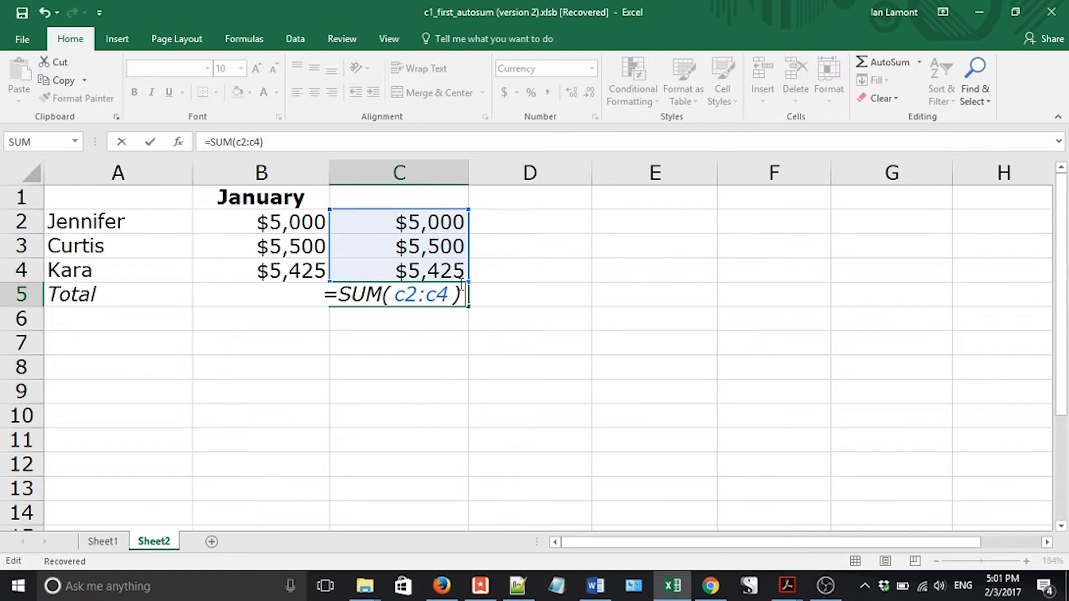
key("Return")
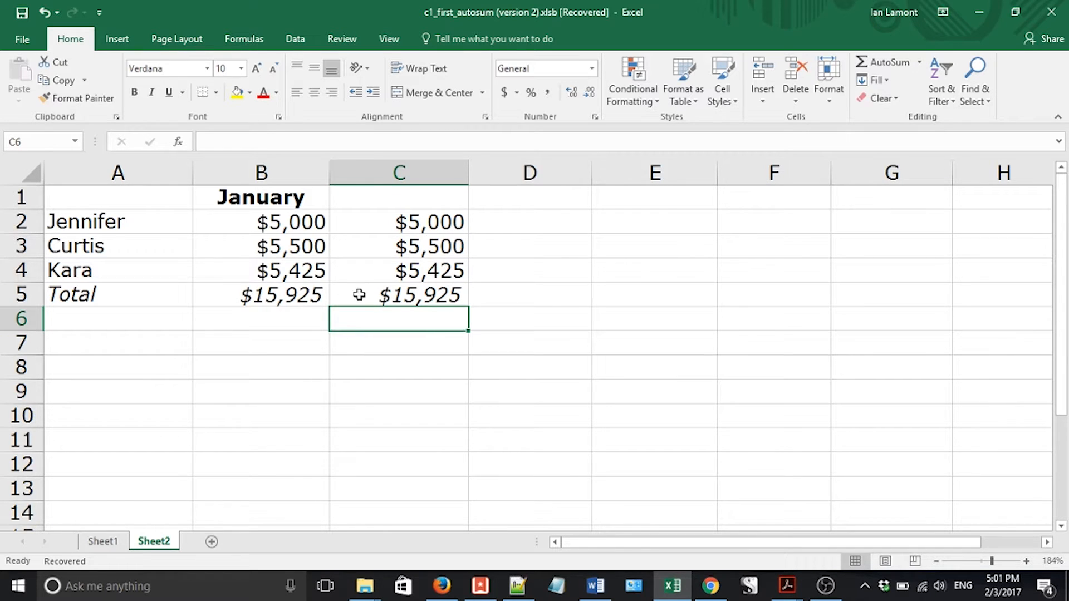
left_click(422, 296)
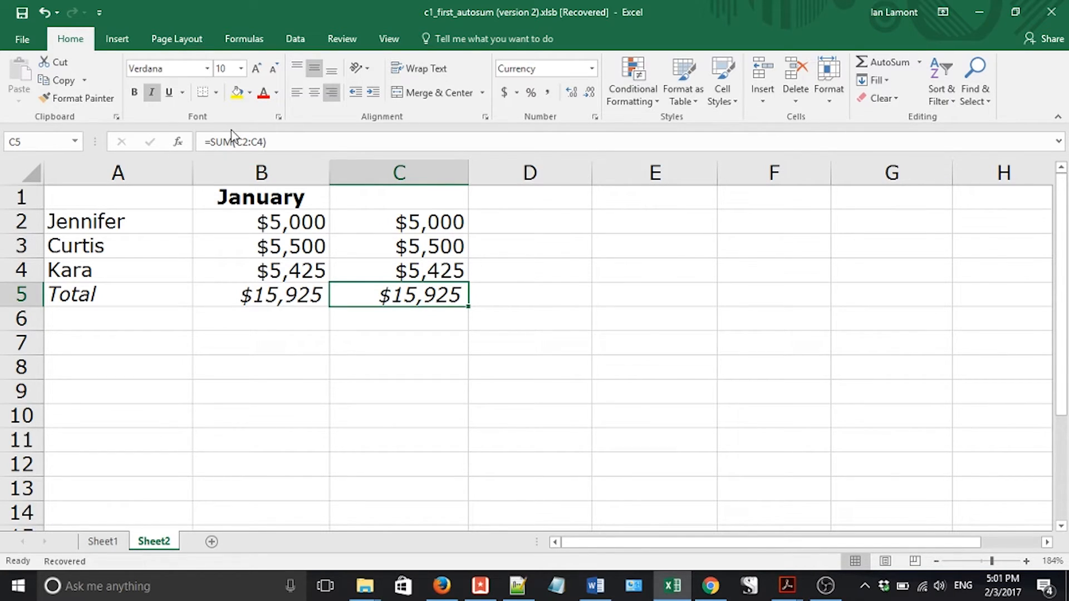
left_click(285, 296)
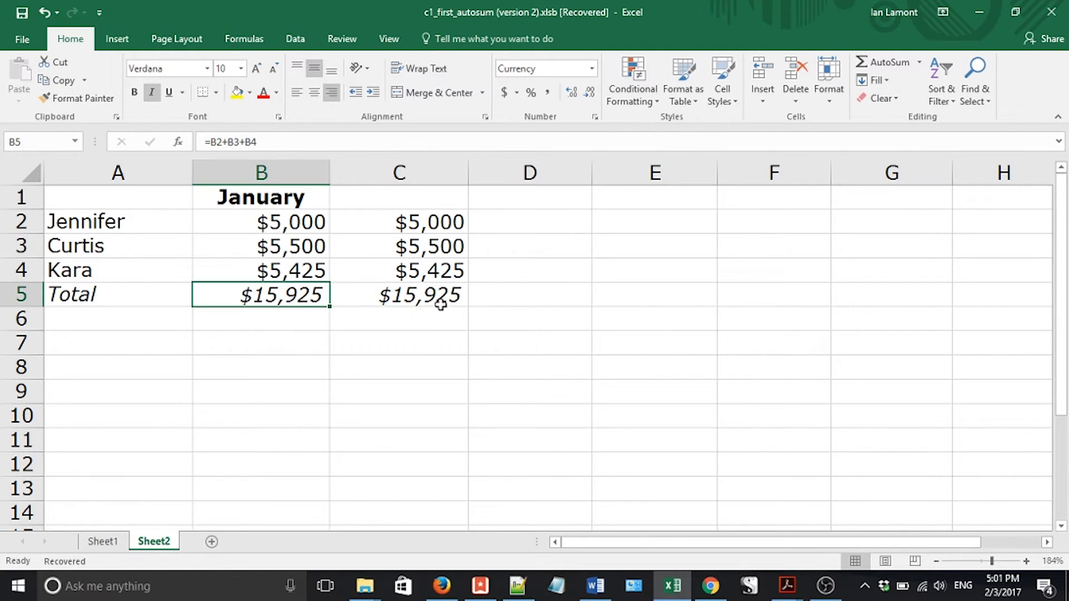
- Copy the amounts in C2:C4 into D2:D4
left_click(428, 223)
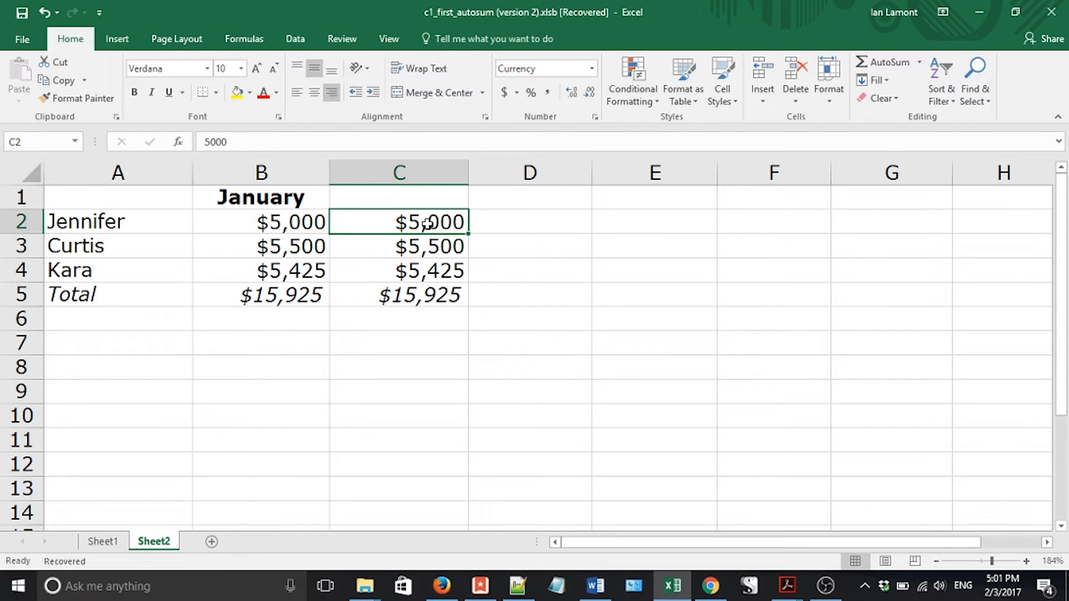
key("shift+Down")
key("shift+Down")
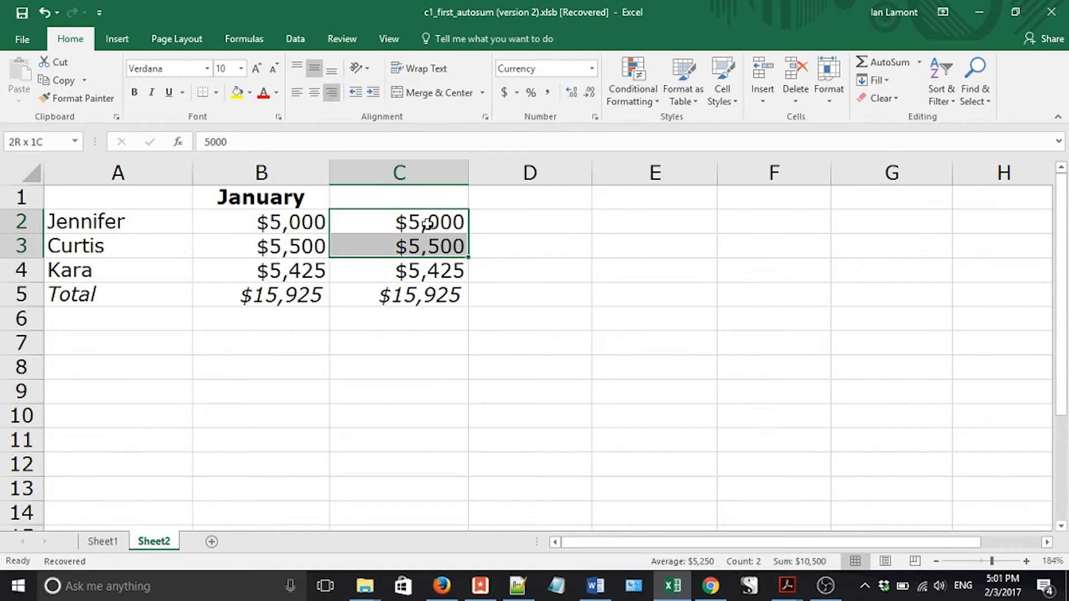
key("ctrl+c")
key("Right")
key("ctrl+v")
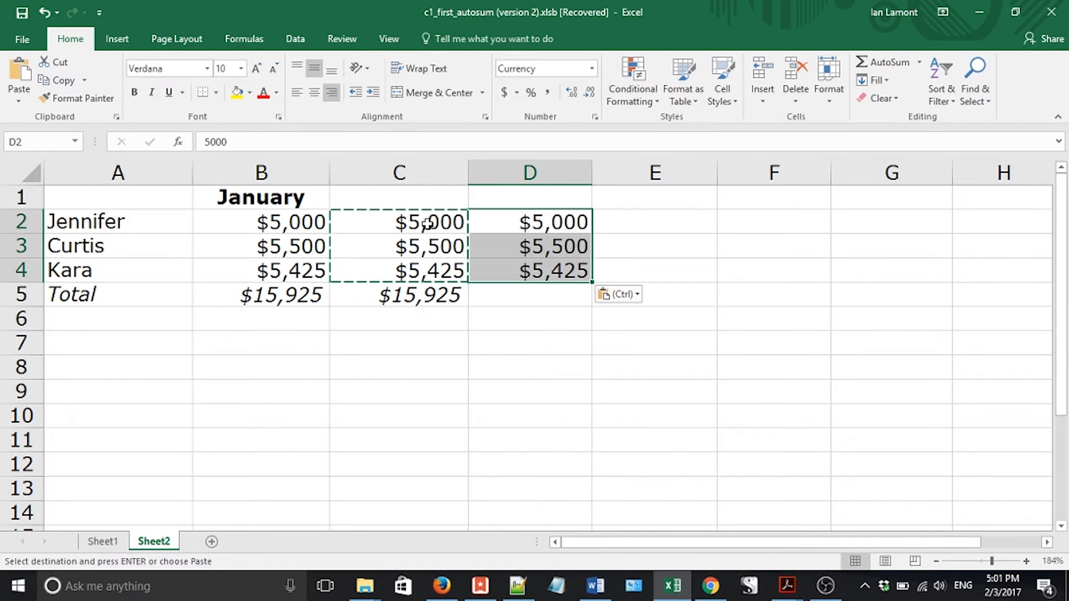
- Total the amounts in D2:D4 with AutoSum, placing the result in D5
left_click(548, 296)
left_click(536, 227)
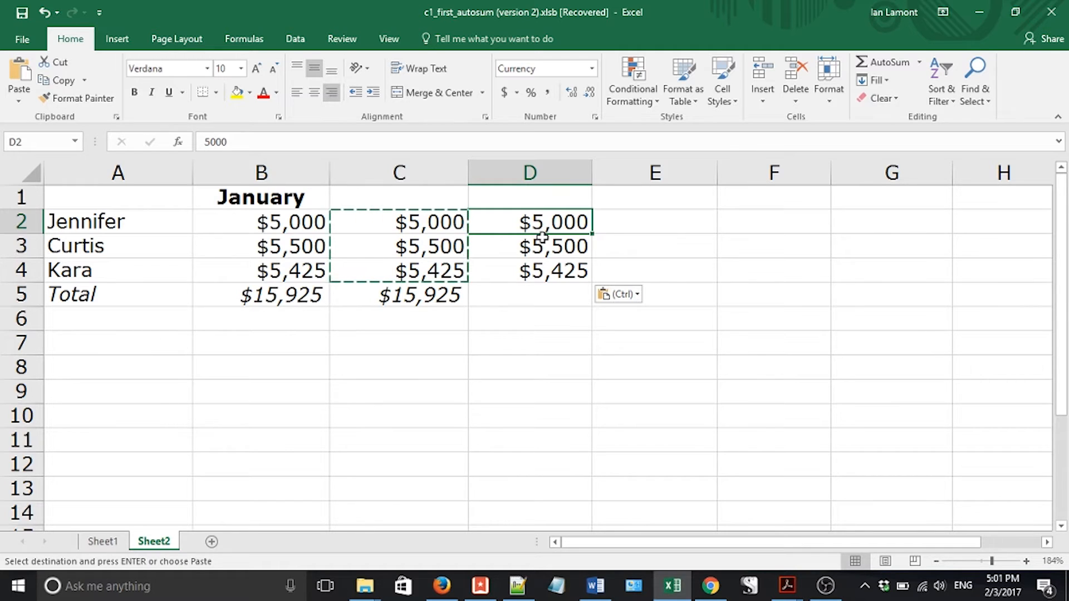
left_click(536, 291)
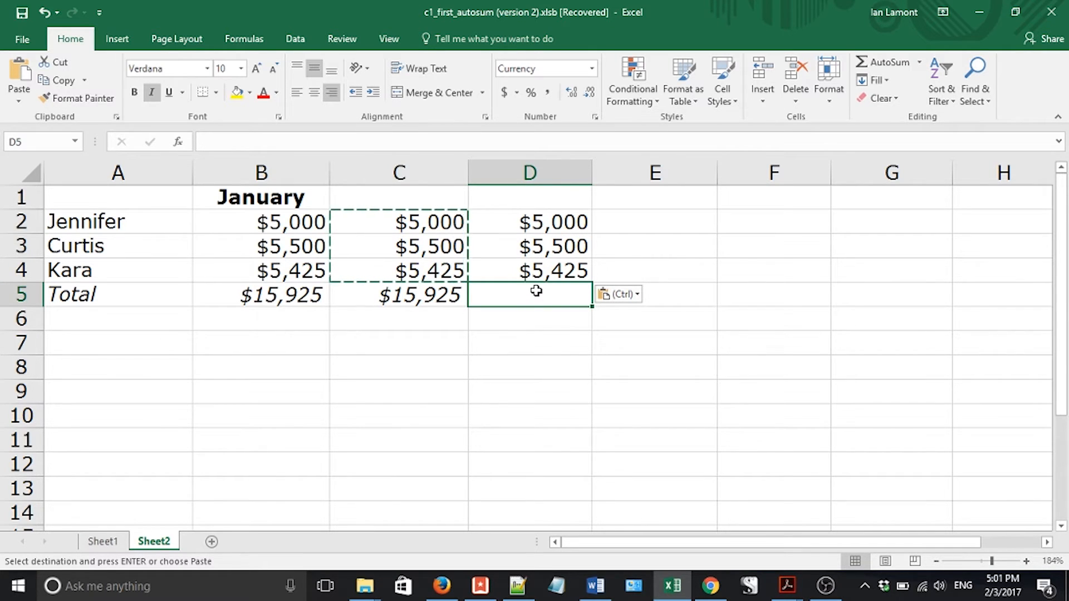
left_click(539, 221)
key("Escape")
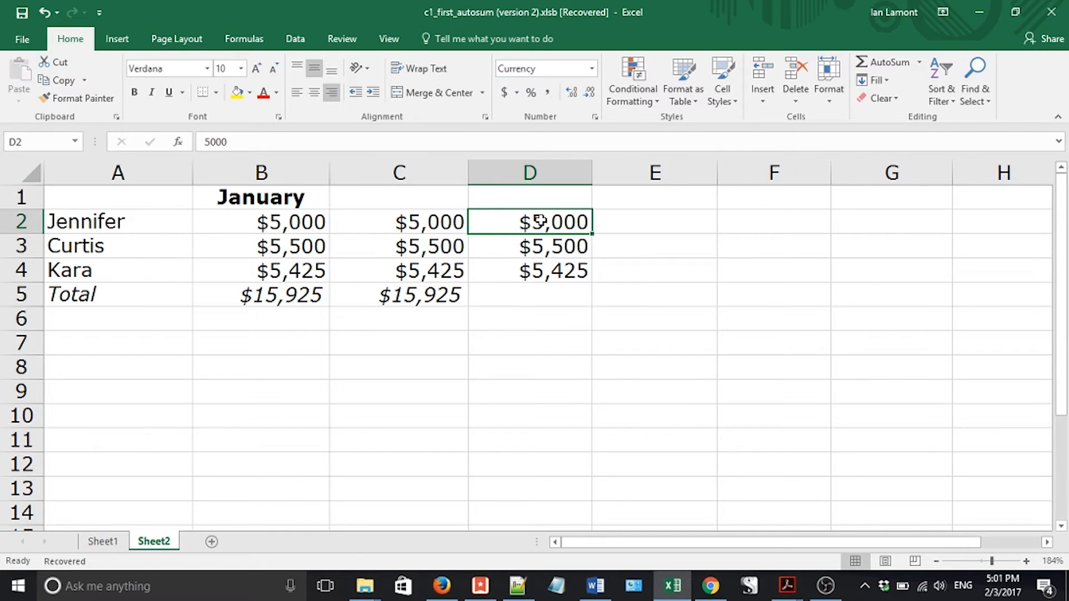
key("shift+Down")
key("shift+Down")
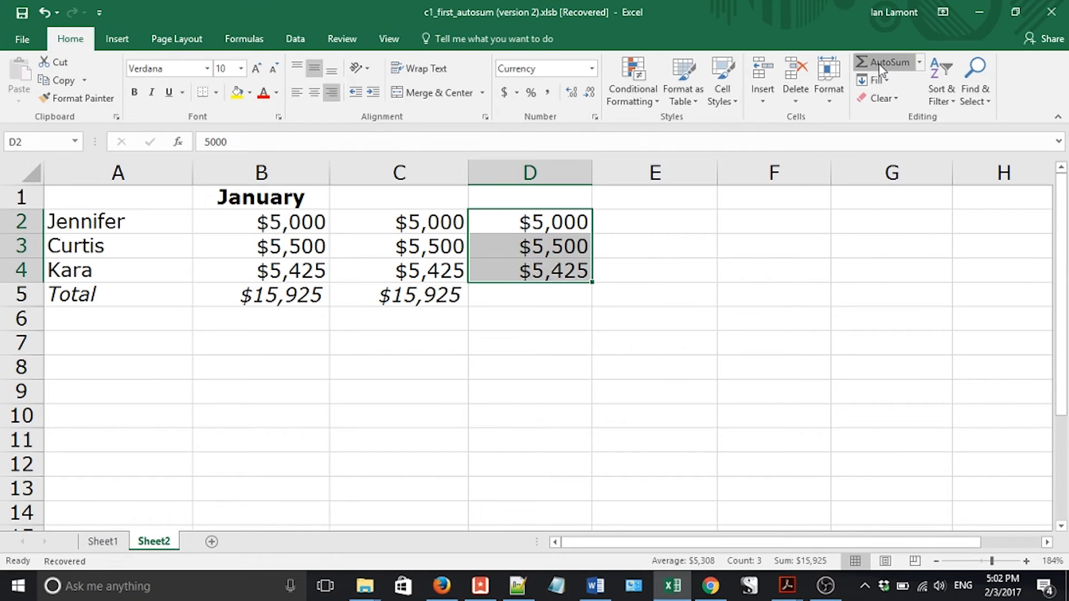
left_click(880, 63)
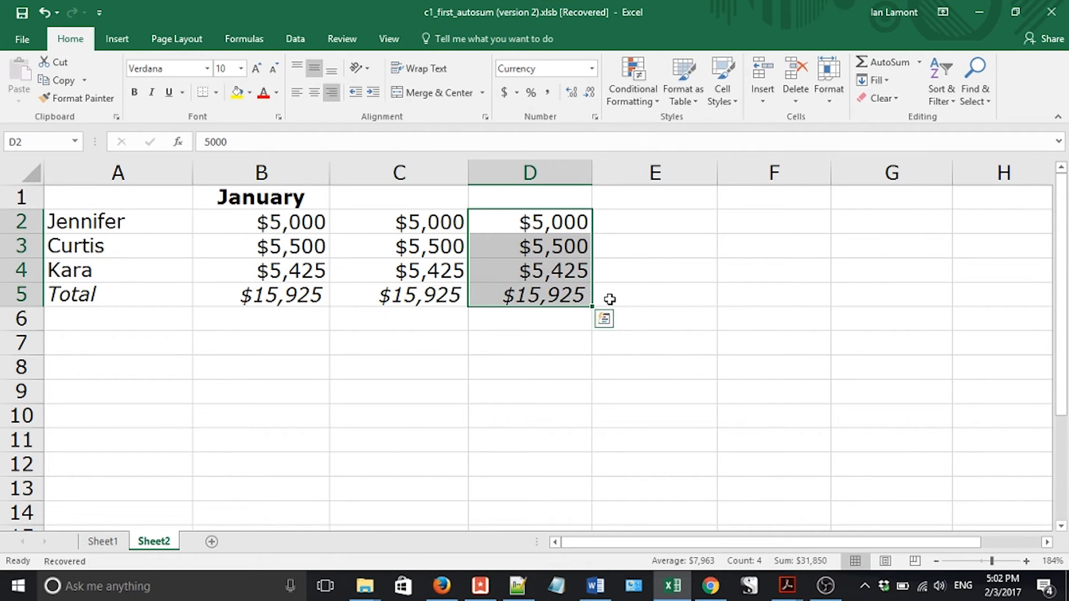
- Review the formulas behind the totals in D5, C5 and B5 to compare the three summing methods
left_click(571, 295)
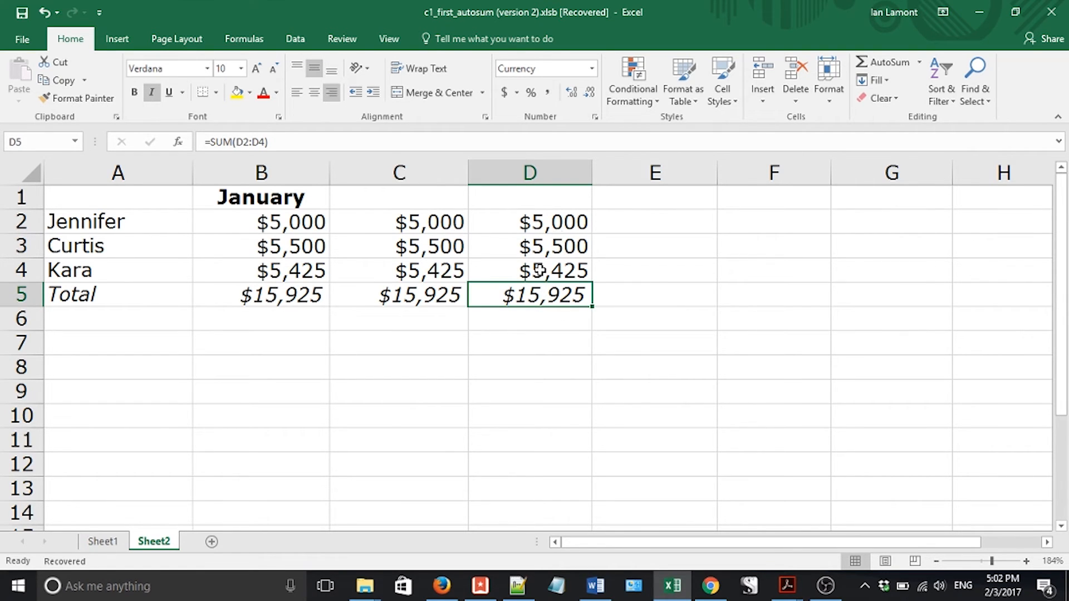
left_click(432, 295)
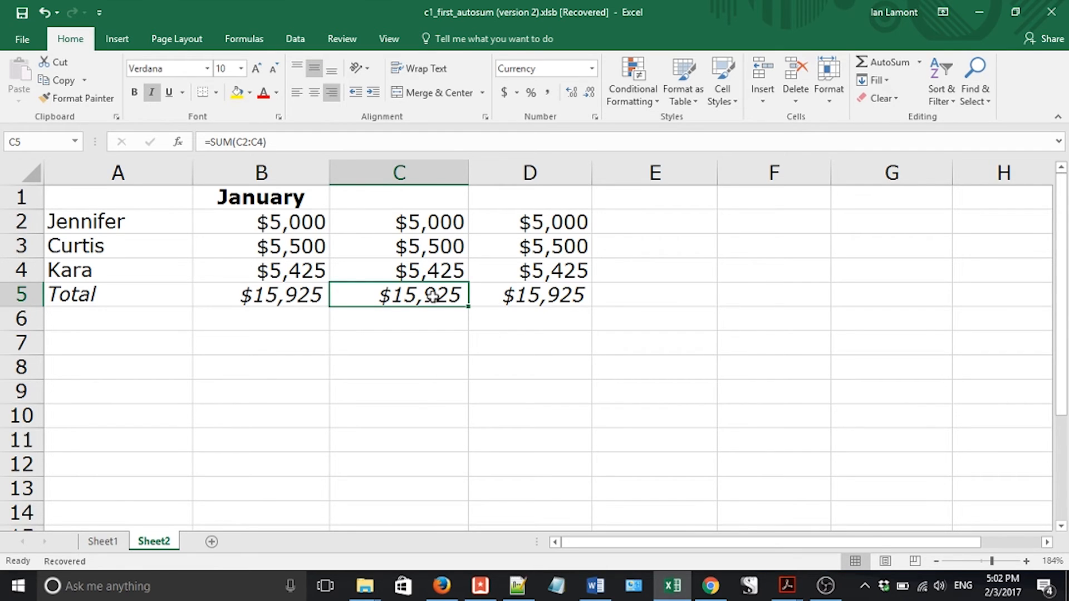
left_click(312, 296)
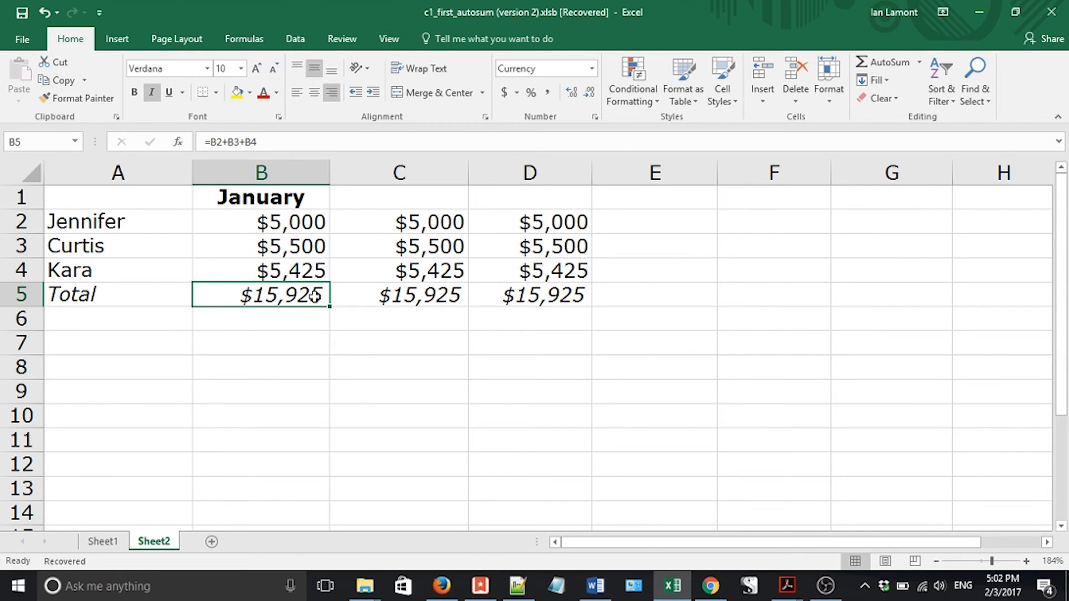
- Add two plain numbers in E5 with the formula =34+36.5, and reselect that cell
left_click(625, 295)
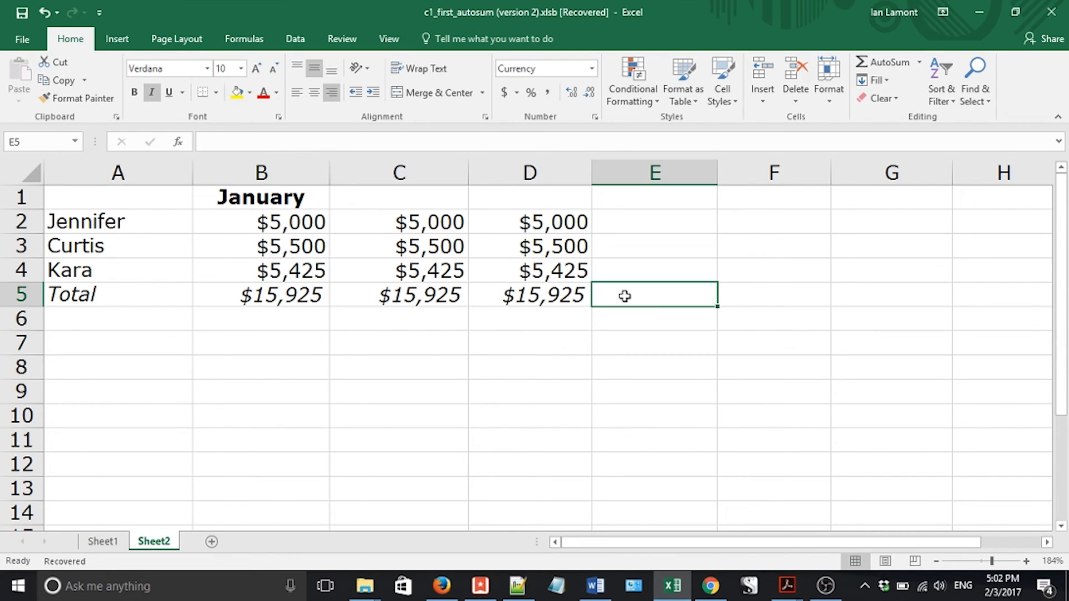
type("=")
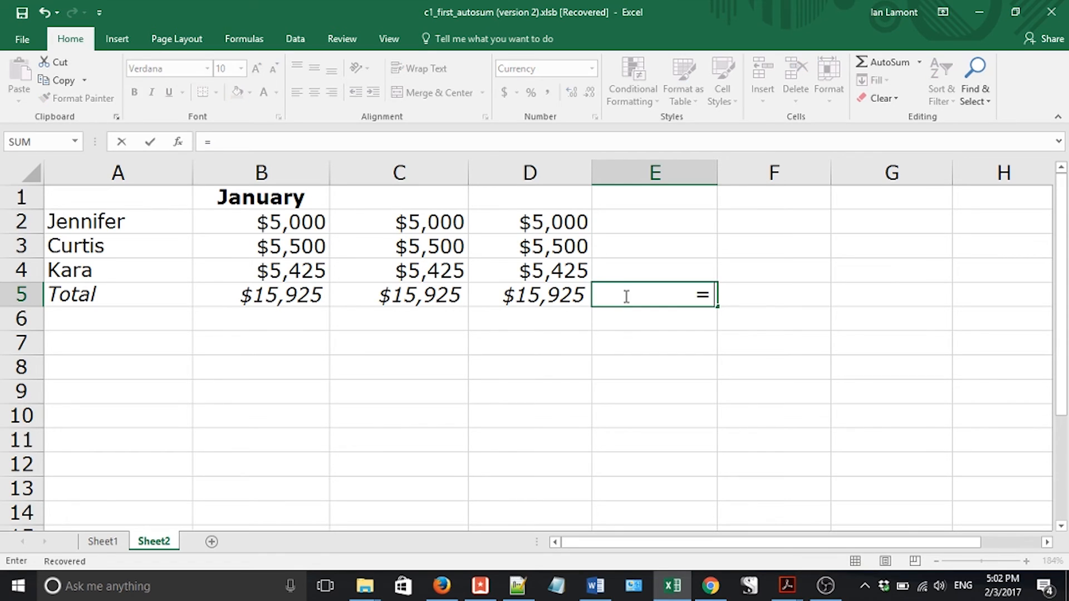
type("34+")
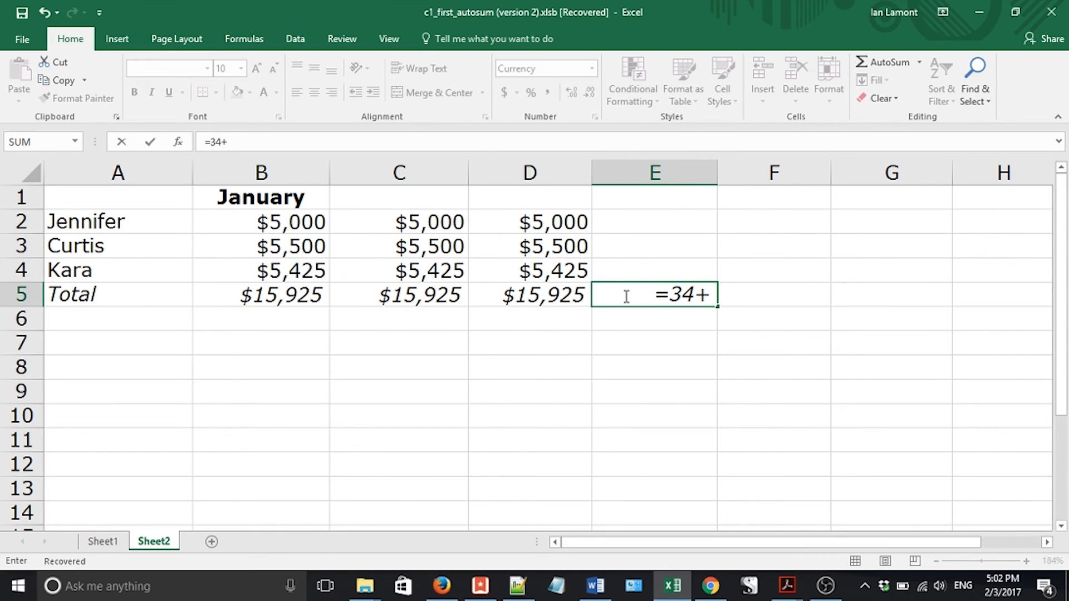
type("36")
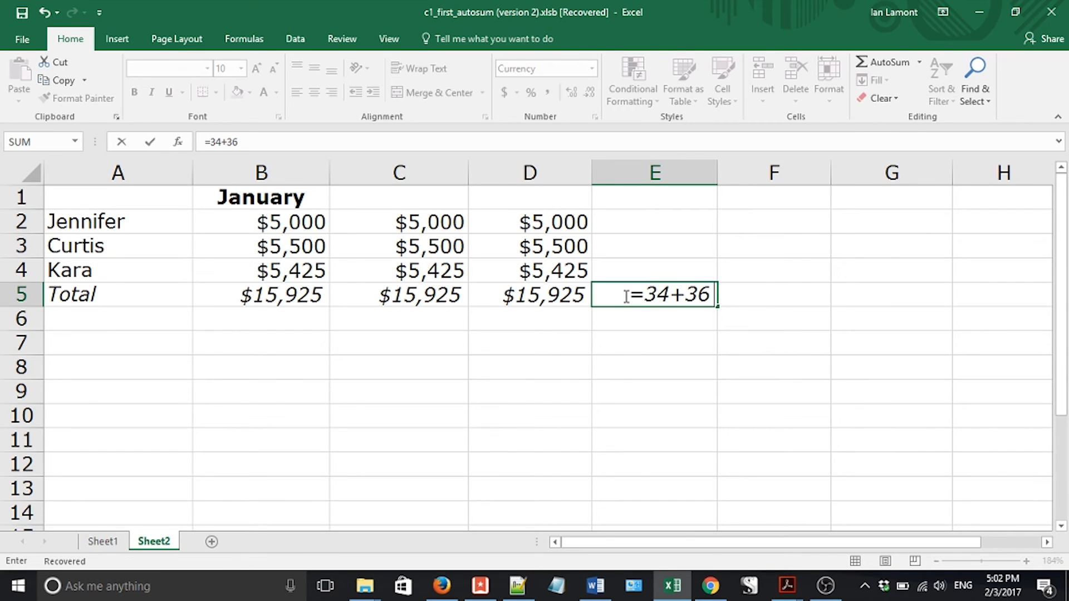
type(".5")
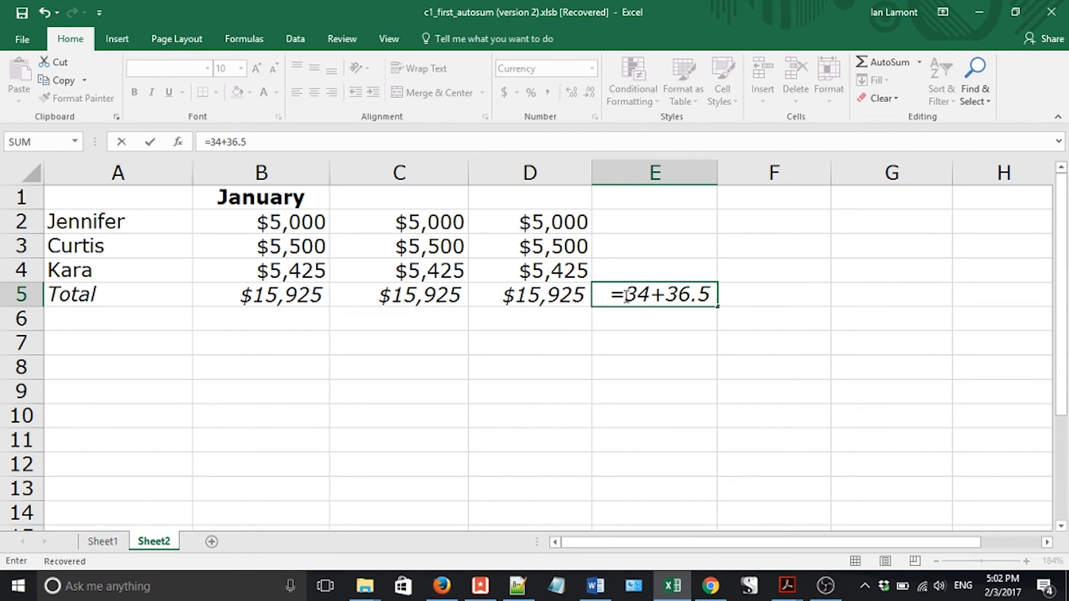
key("Return")
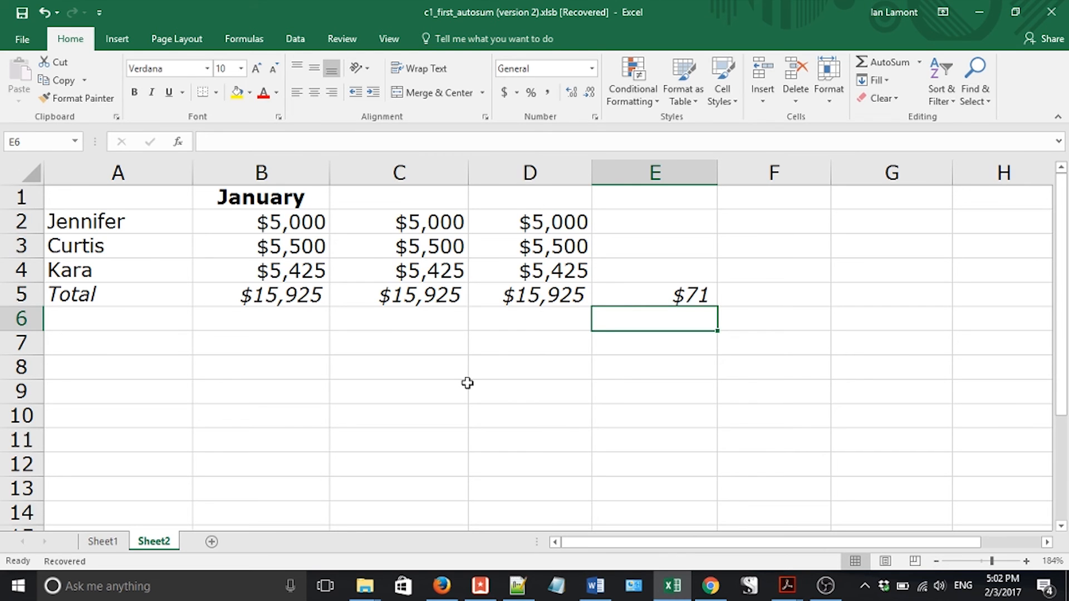
key("Up")
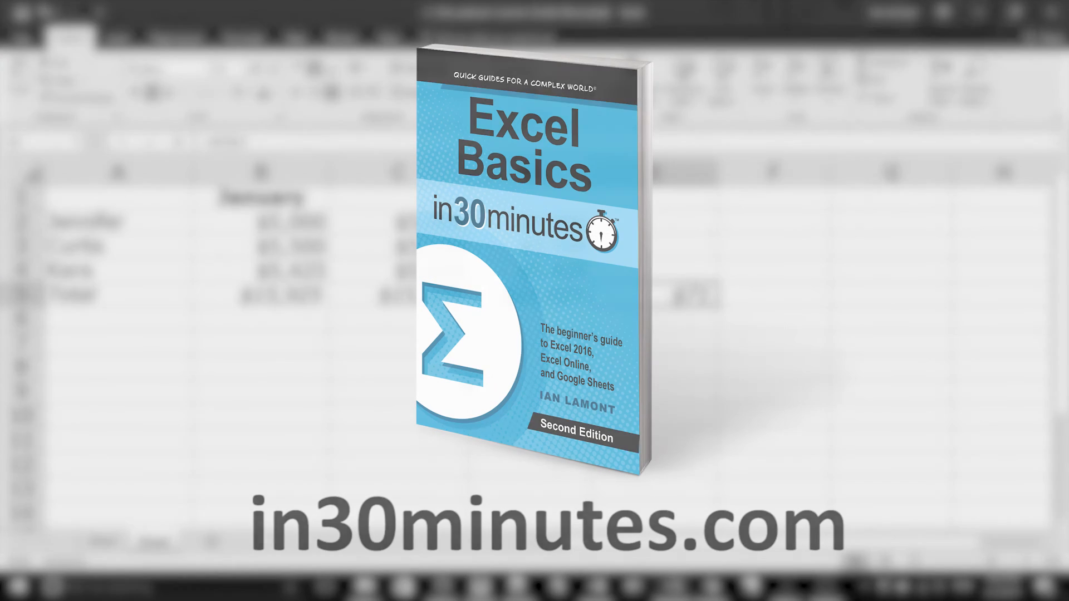